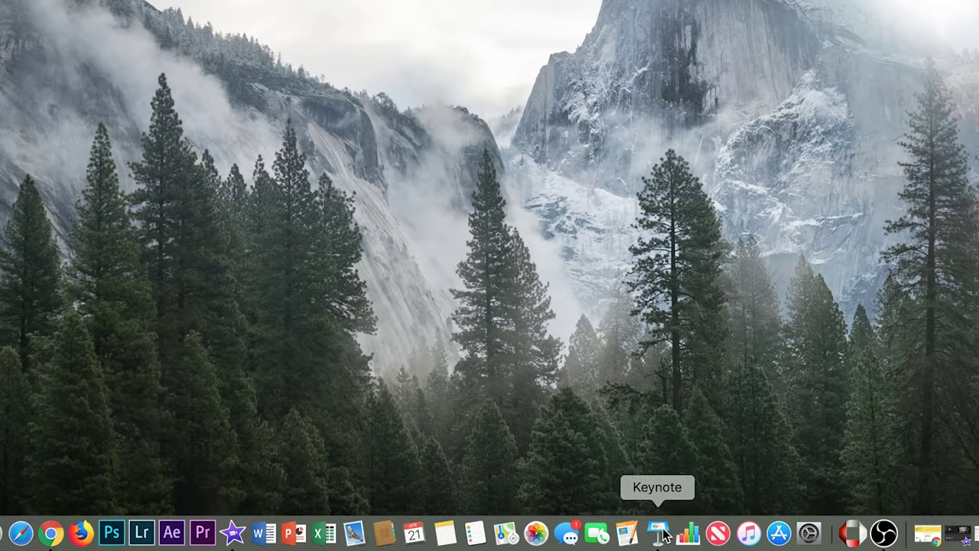
# Launch Keynote and start a new blank presentation using the Black theme.
pyautogui.click(664, 536)
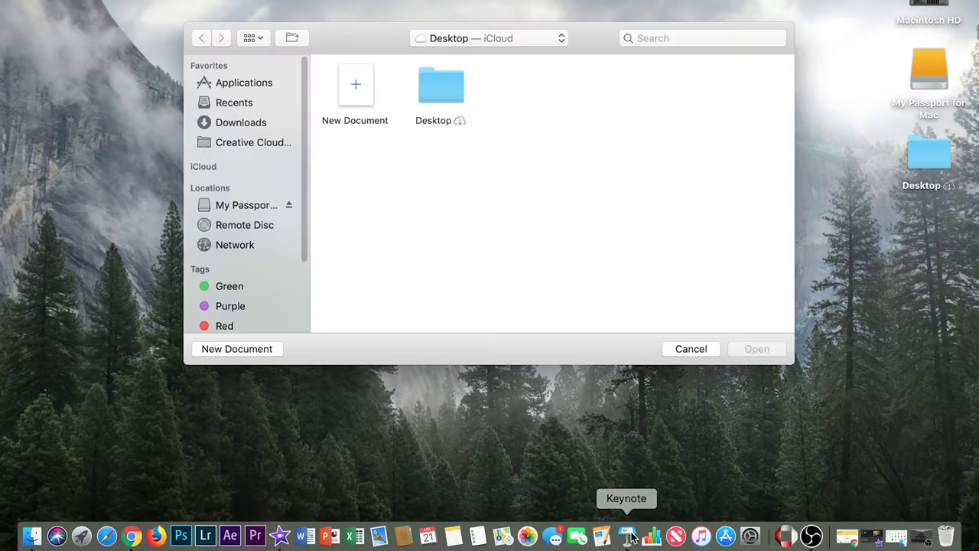
pyautogui.doubleClick(360, 83)
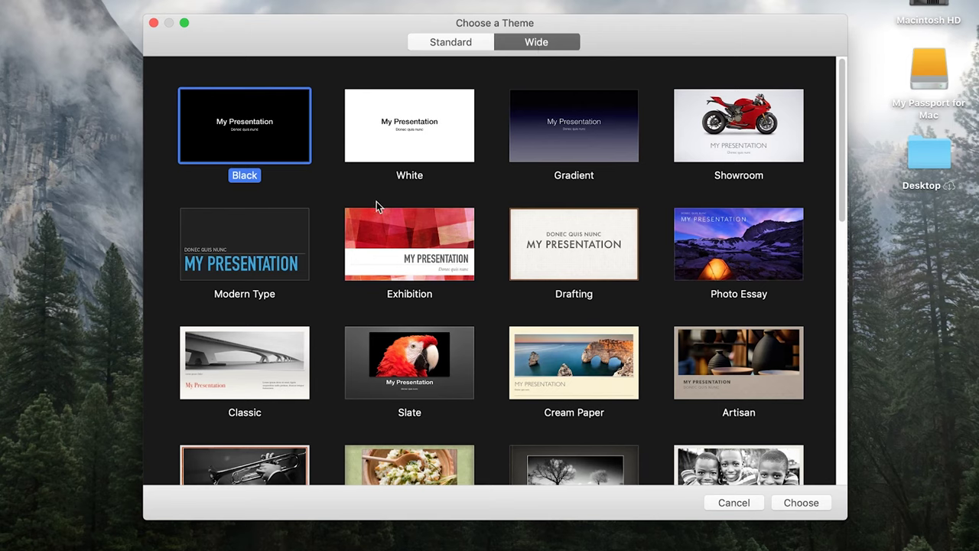
pyautogui.click(801, 504)
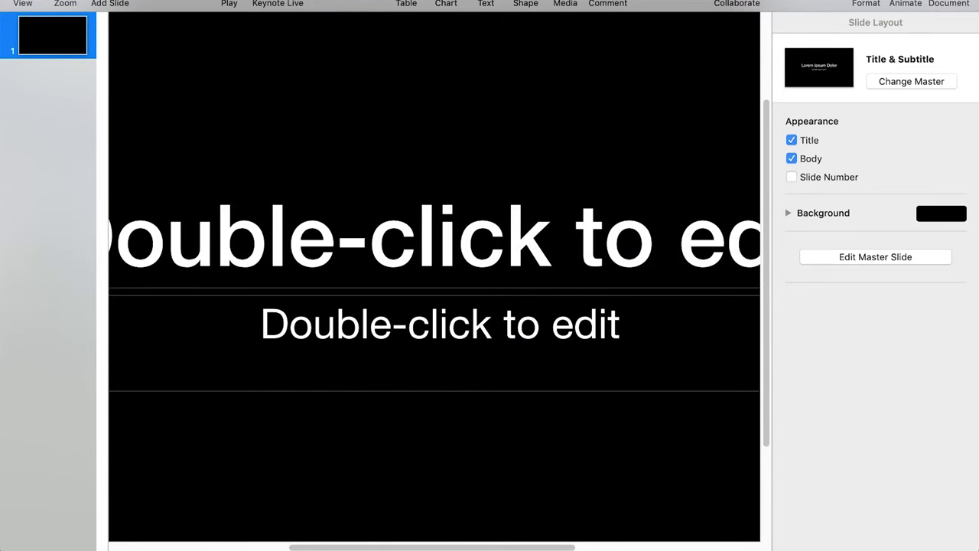
# Zoom to fit the whole slide and delete the subtitle placeholder.
pyautogui.click(359, 2)
pyautogui.moveTo(449, 369)
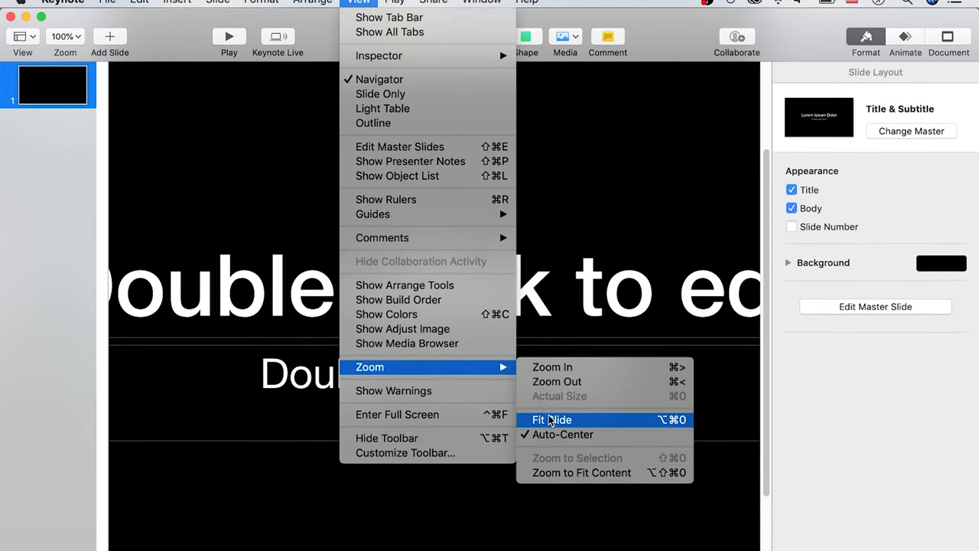
pyautogui.click(551, 419)
pyautogui.click(496, 358)
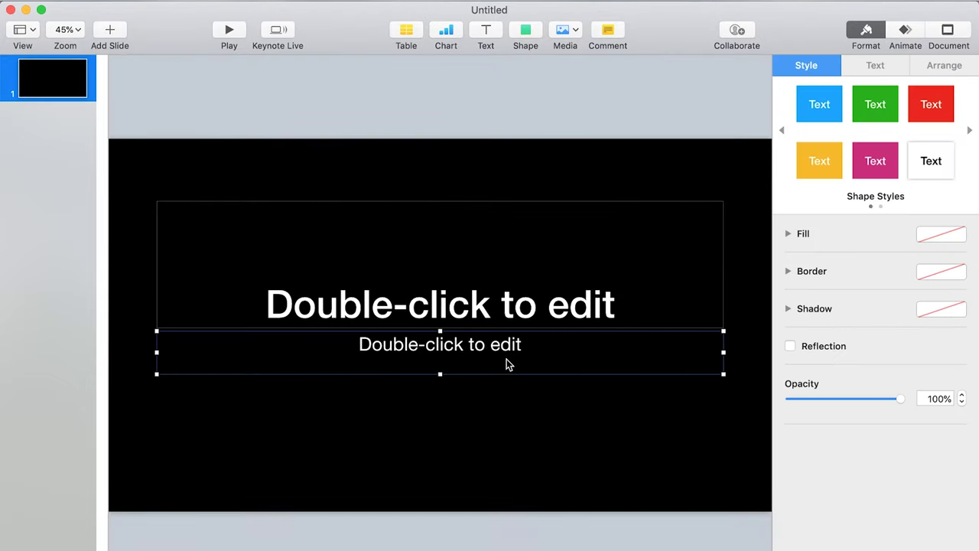
pyautogui.press('Delete')
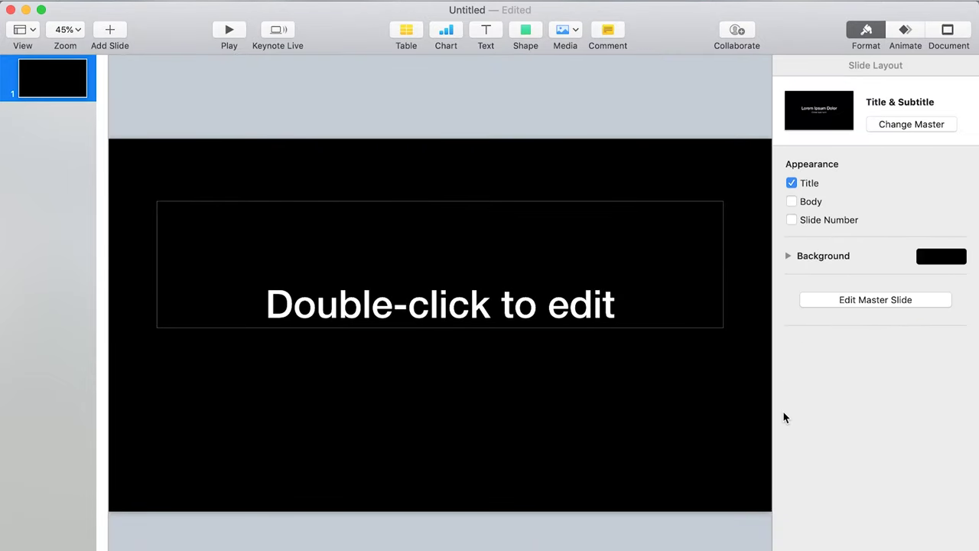
# Change the title to 'TEXT' and 'MASK' on two lines, centred vertically.
pyautogui.click(629, 315)
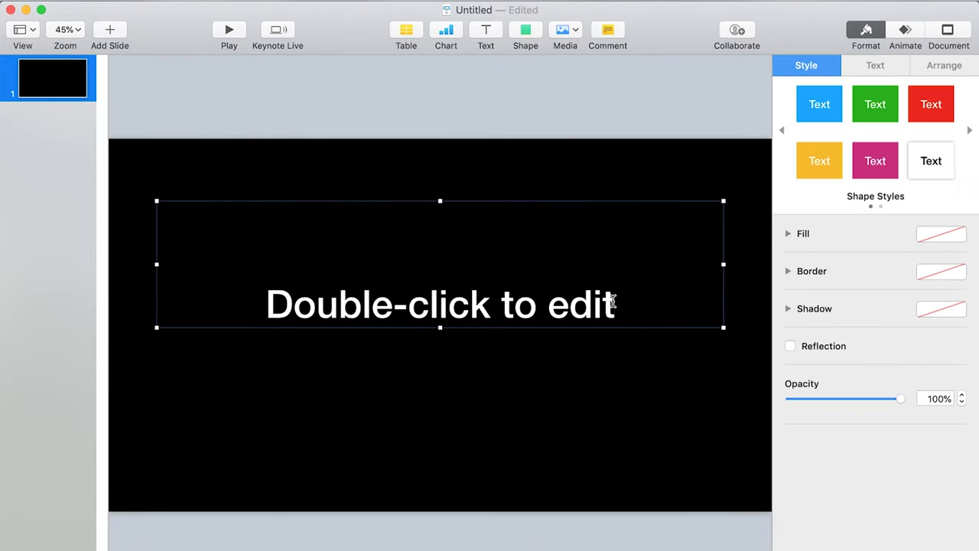
pyautogui.doubleClick(613, 300)
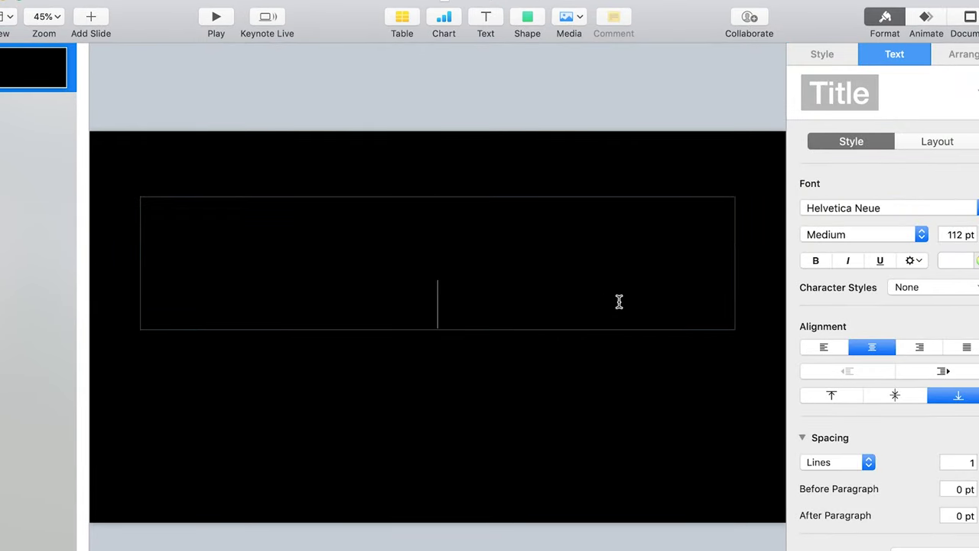
pyautogui.write('TEXT')
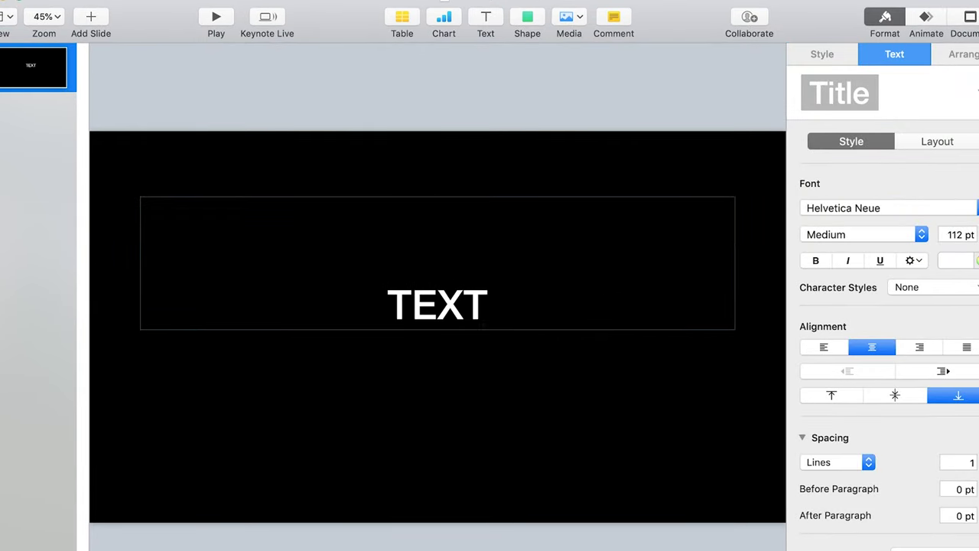
pyautogui.press('Return')
pyautogui.write('MASK')
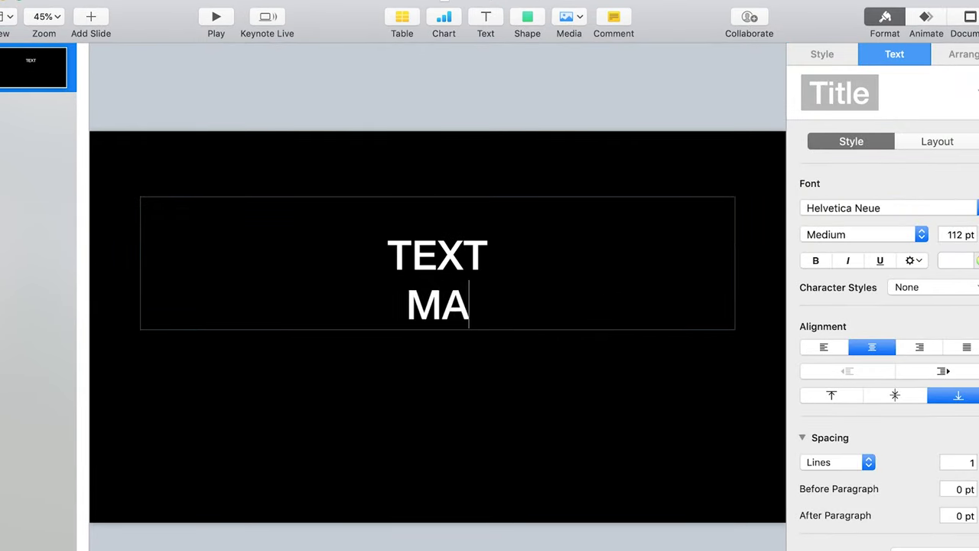
pyautogui.click(889, 397)
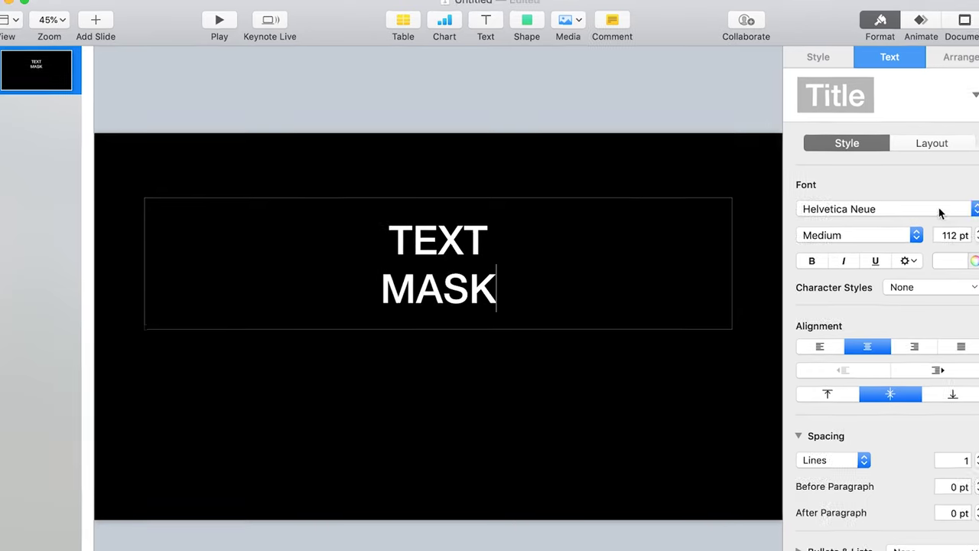
# Apply the Impact font to the whole TEXT MASK title.
pyautogui.click(888, 207)
pyautogui.scroll(-4, 872, 303)
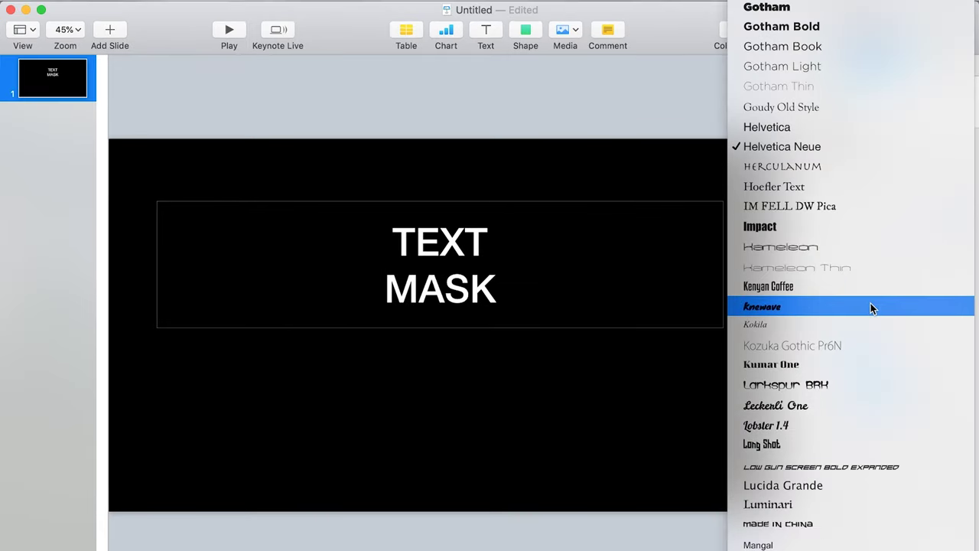
pyautogui.click(815, 228)
pyautogui.moveTo(630, 273); pyautogui.dragTo(364, 221)
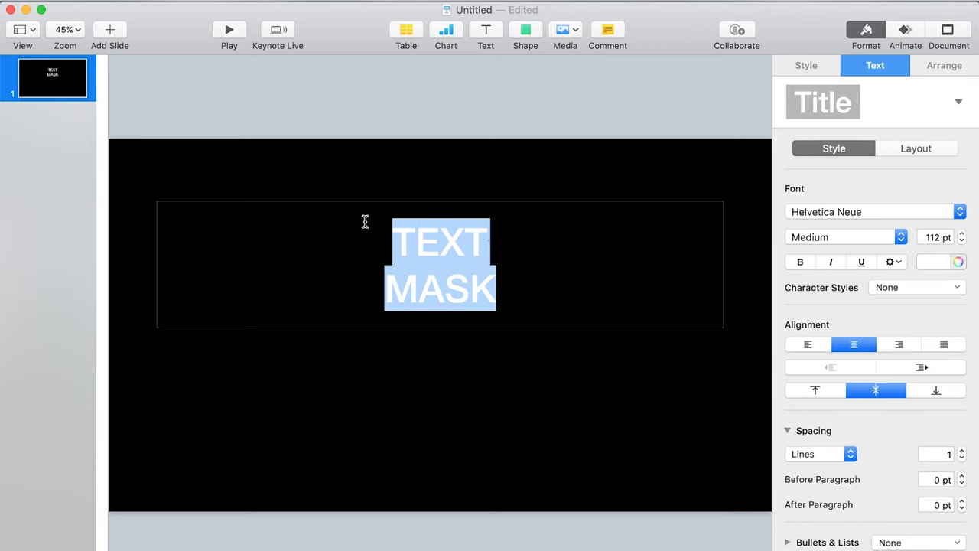
pyautogui.click(960, 212)
pyautogui.click(812, 296)
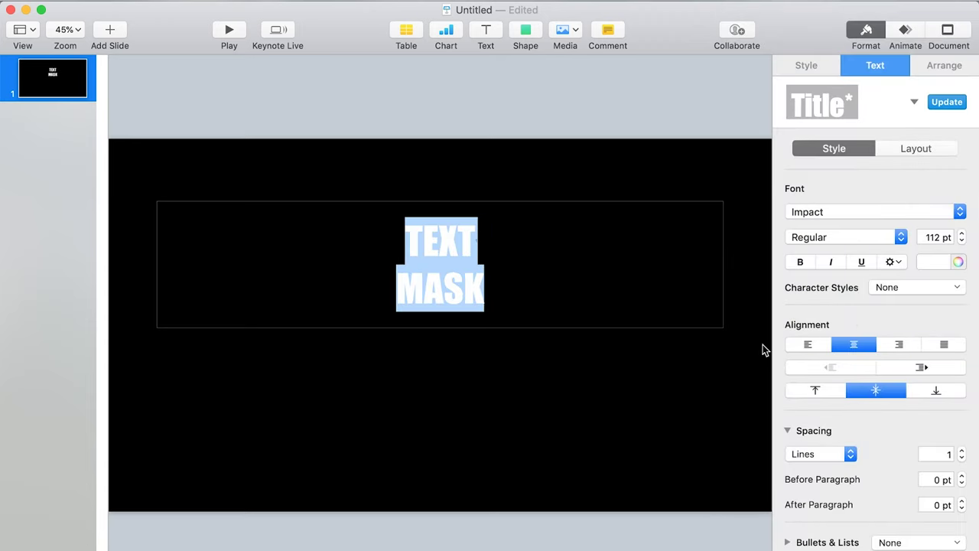
pyautogui.click(512, 219)
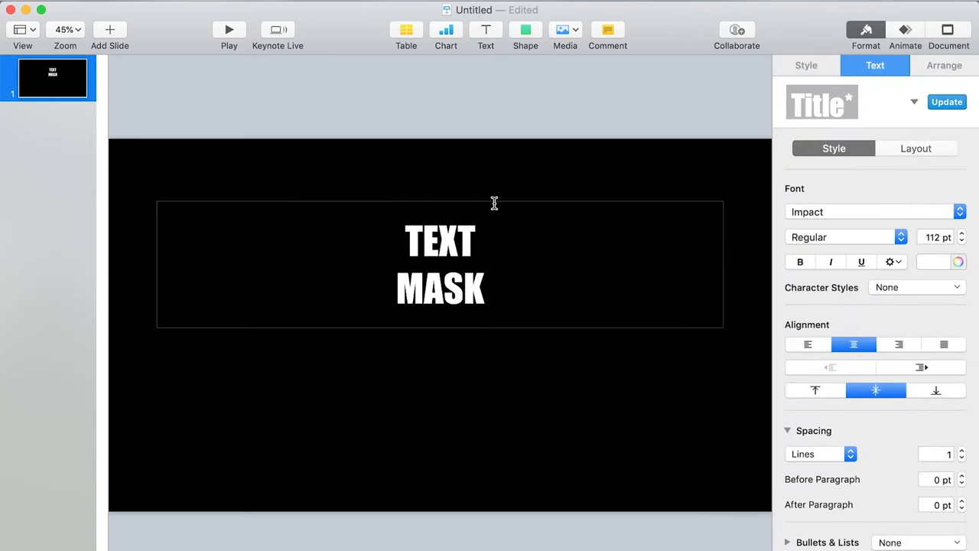
pyautogui.click(513, 385)
# Stretch the title text box down and up past the slide edges to cover the full height.
pyautogui.click(472, 321)
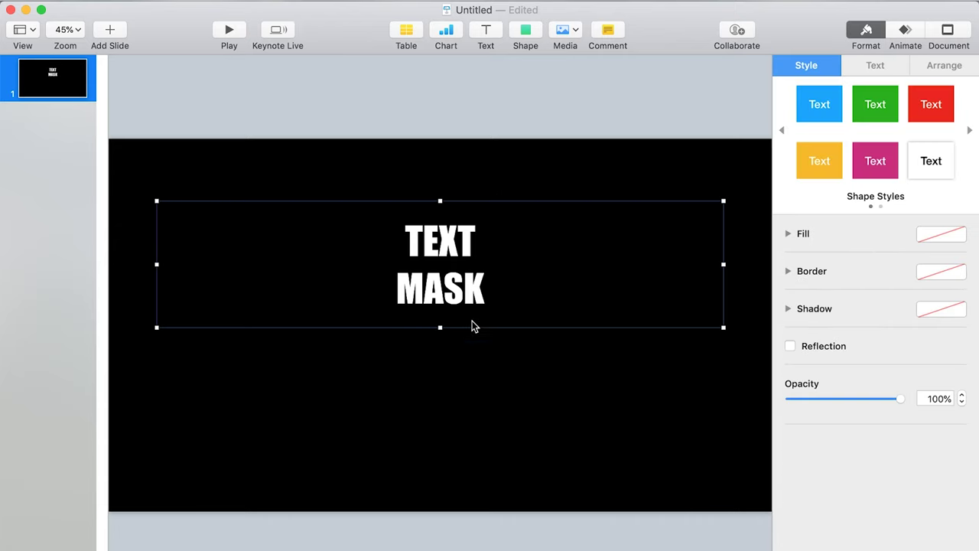
pyautogui.moveTo(439, 328); pyautogui.dragTo(441, 524)
pyautogui.moveTo(440, 201); pyautogui.dragTo(441, 123)
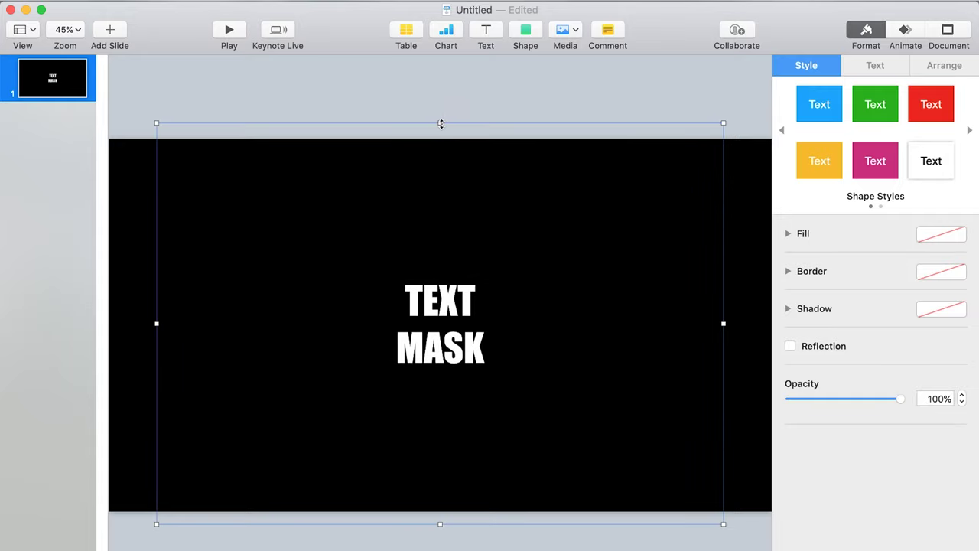
pyautogui.click(900, 52)
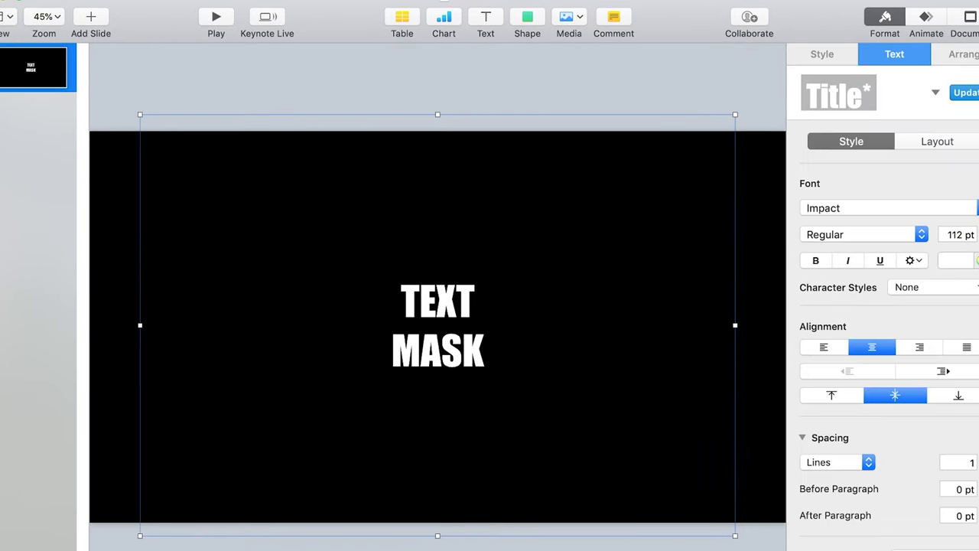
# Set both TEXT MASK lines to 800 pt font size with 0.7 line spacing.
pyautogui.click(492, 346)
pyautogui.moveTo(492, 347); pyautogui.dragTo(373, 235)
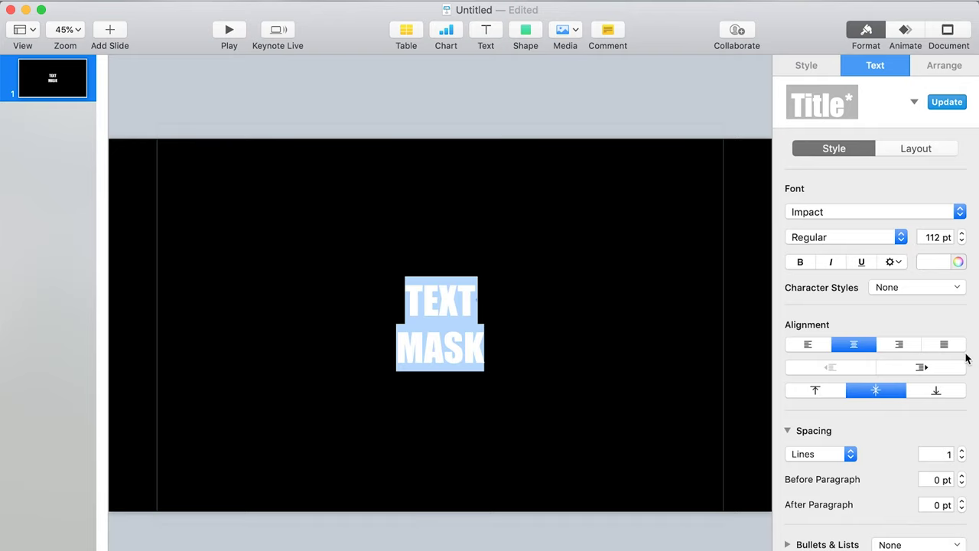
pyautogui.moveTo(945, 237); pyautogui.dragTo(905, 229)
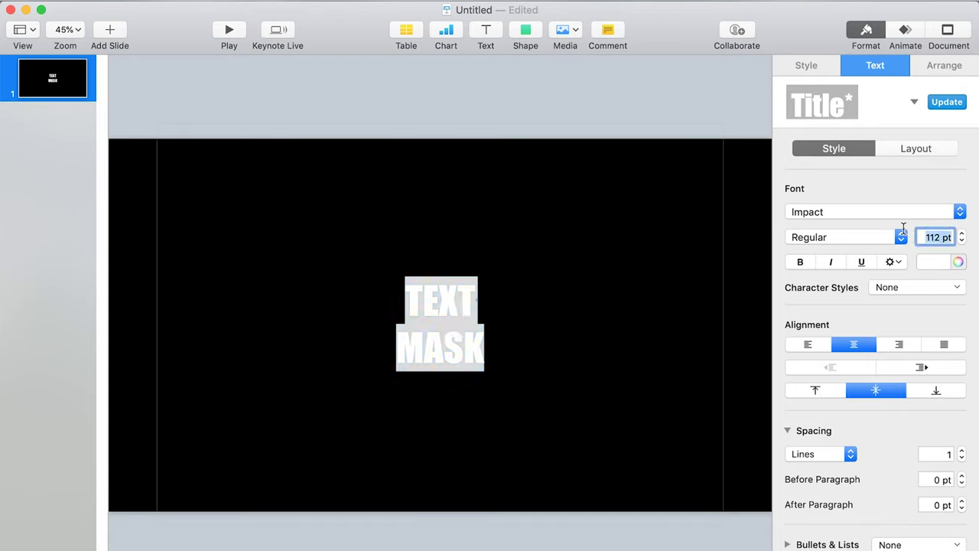
pyautogui.write('800')
pyautogui.press('Return')
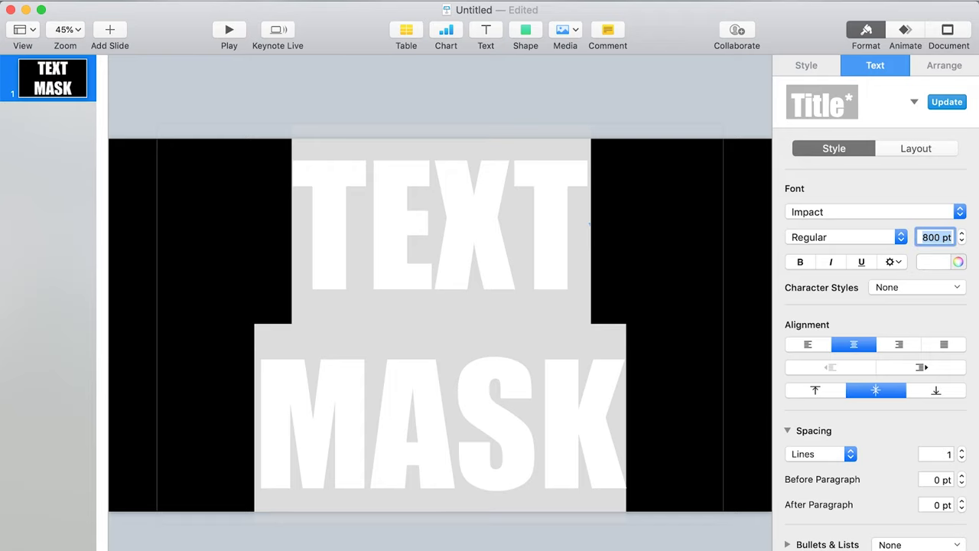
pyautogui.click(963, 459)
pyautogui.click(963, 459)
pyautogui.click(963, 459)
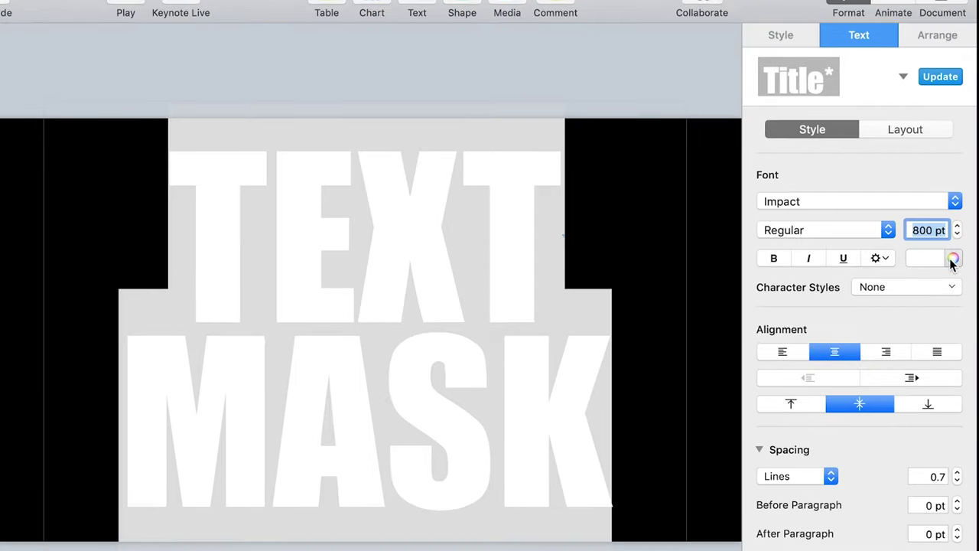
# Colour the TEXT MASK title Green from the Apple palette in the Colors window.
pyautogui.click(958, 262)
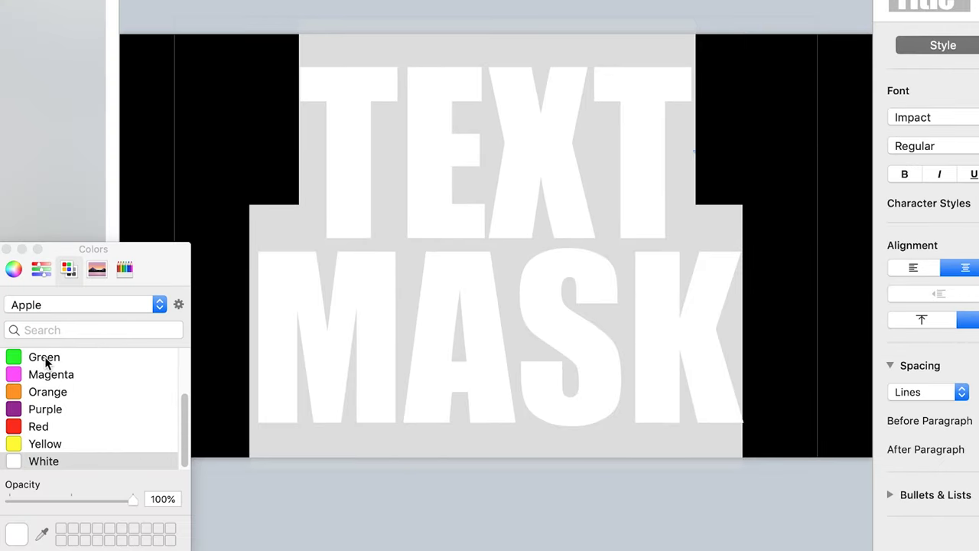
pyautogui.click(44, 356)
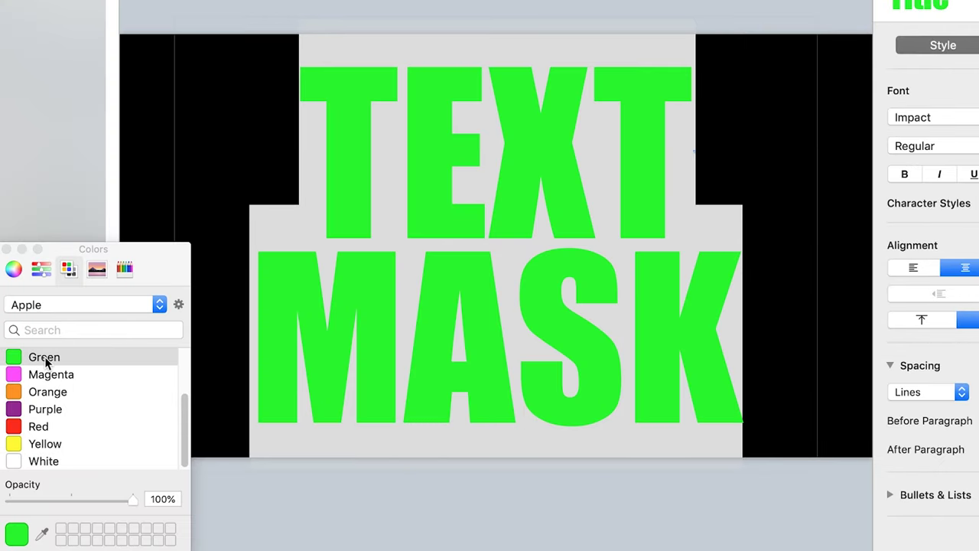
pyautogui.click(154, 146)
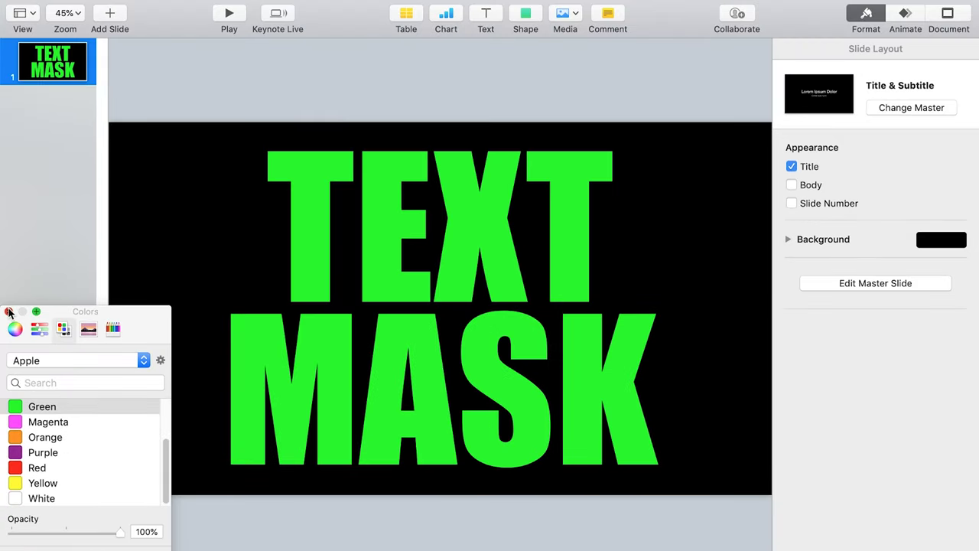
pyautogui.click(6, 249)
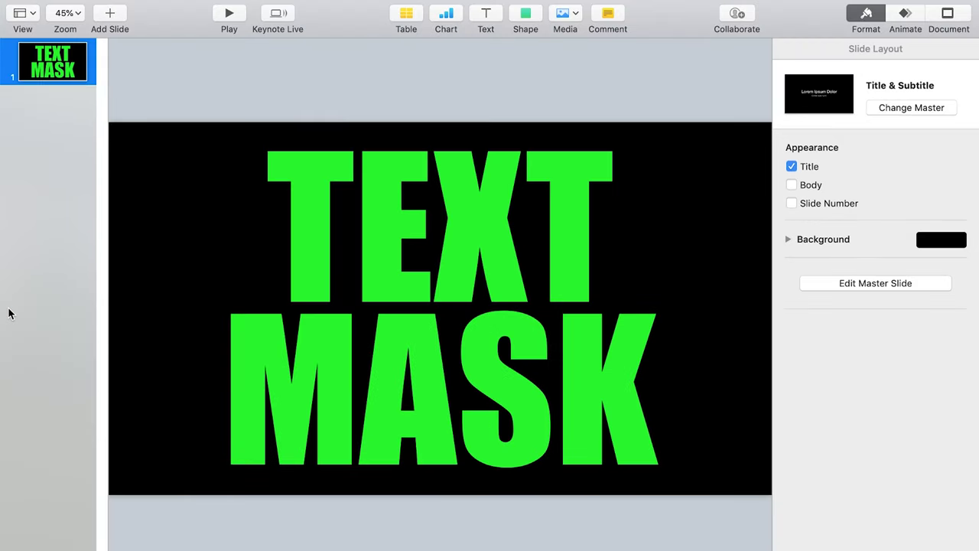
# Drag the title box's top and bottom edges outward to make it 1640 × 1301 pt.
pyautogui.click(441, 249)
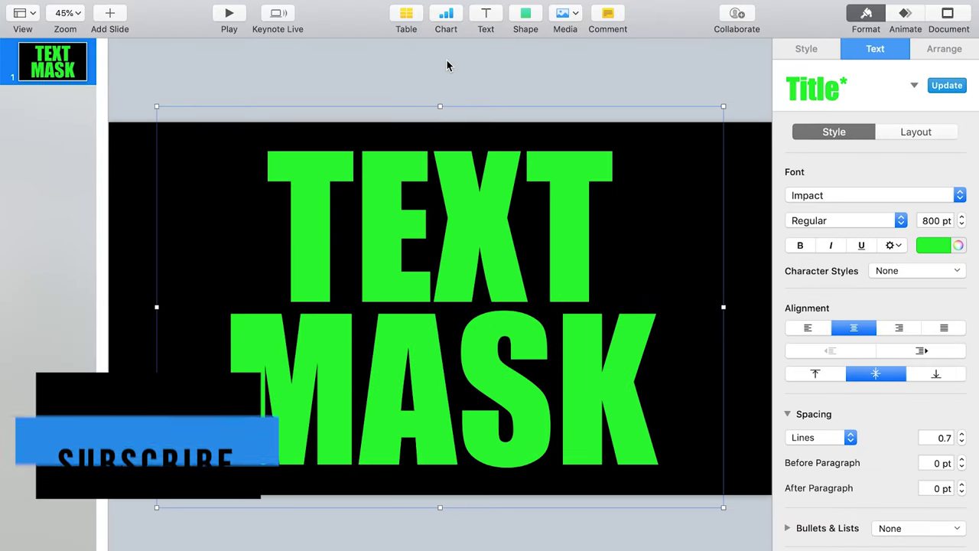
pyautogui.moveTo(437, 111); pyautogui.dragTo(438, 85)
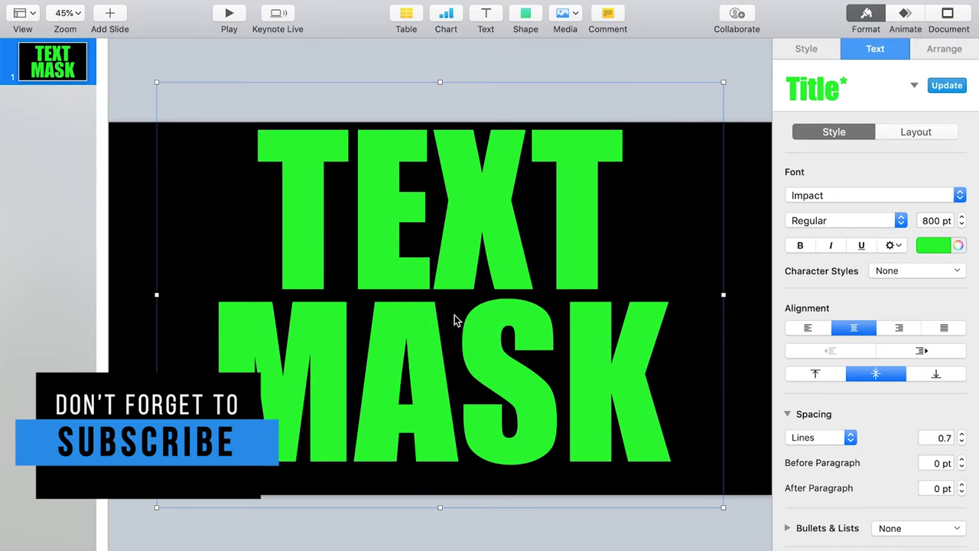
pyautogui.moveTo(438, 506); pyautogui.dragTo(438, 531)
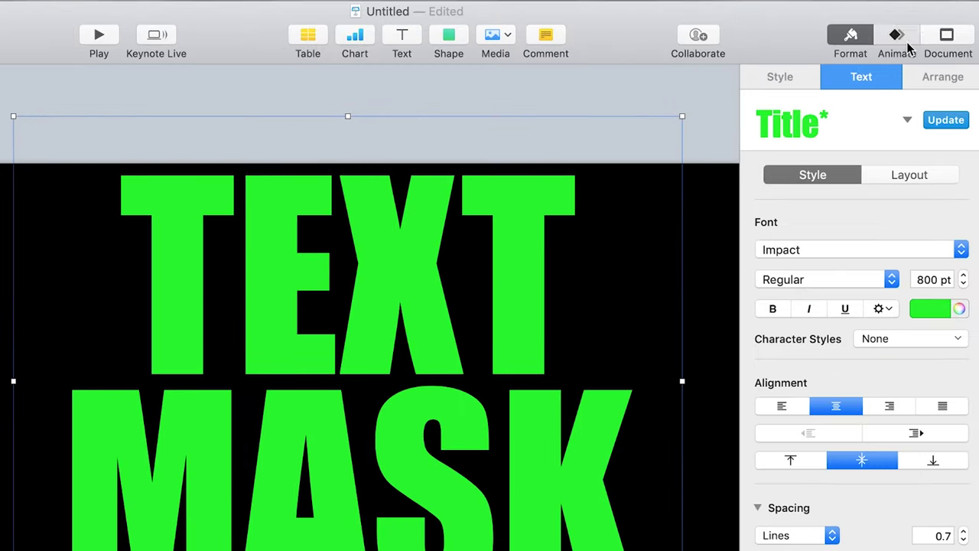
pyautogui.click(912, 23)
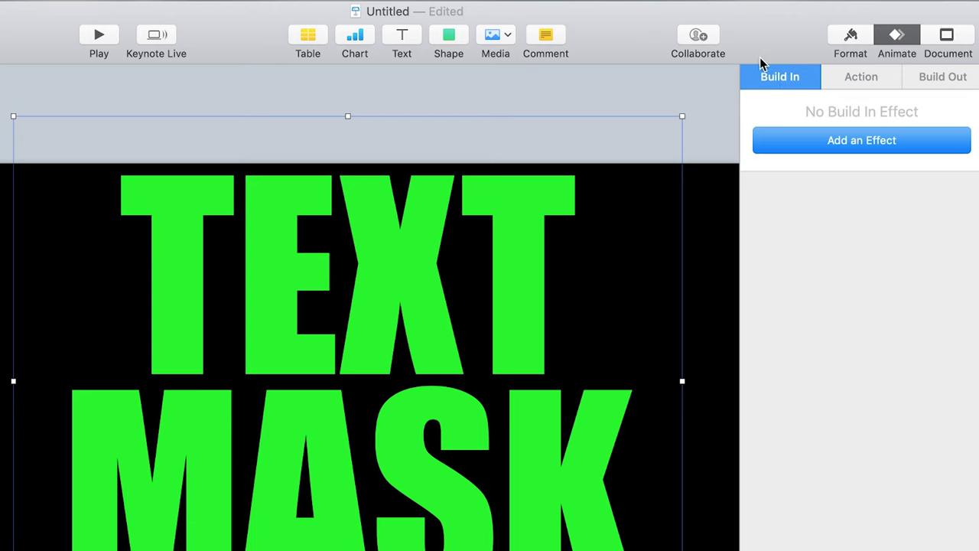
# Give the title a Scale build-in with a 4.00 s duration and preview it.
pyautogui.click(819, 146)
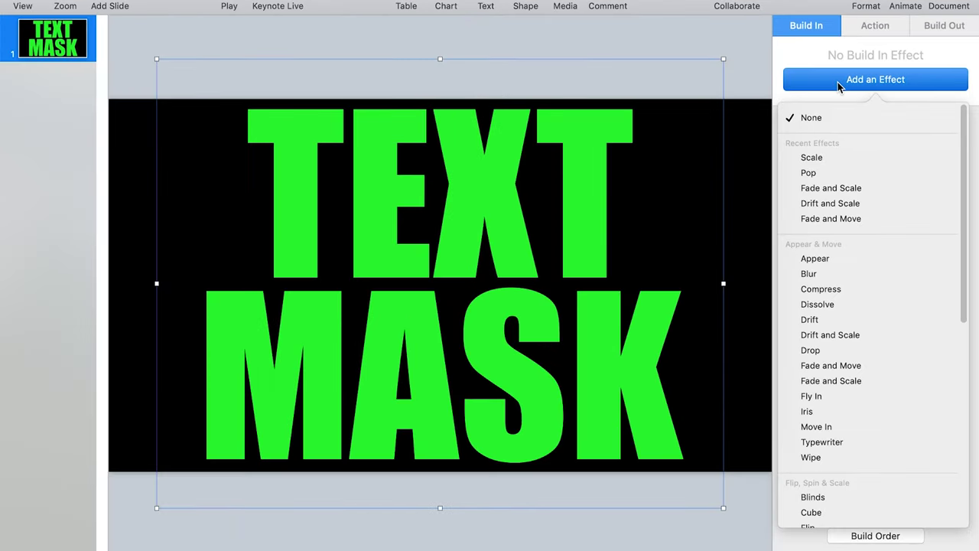
pyautogui.click(930, 159)
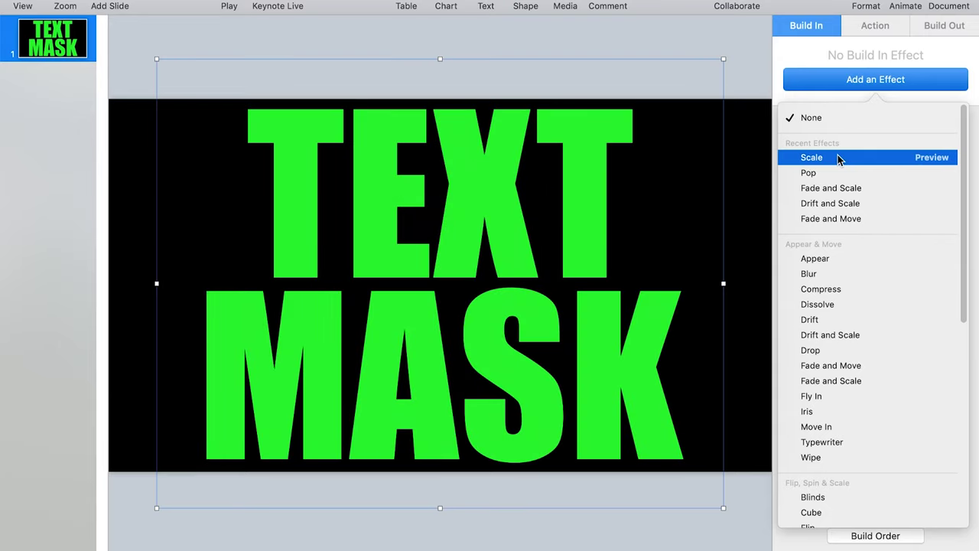
pyautogui.click(839, 158)
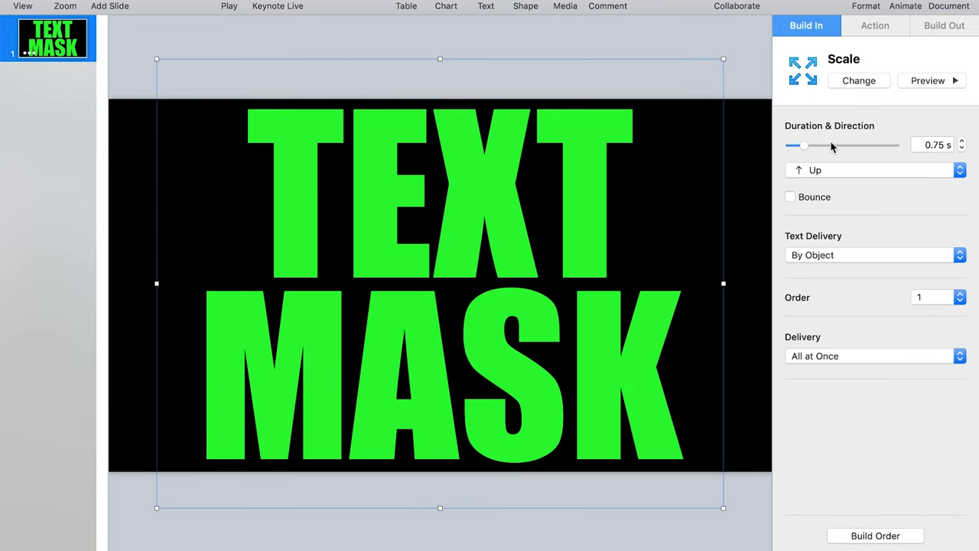
pyautogui.moveTo(805, 145); pyautogui.dragTo(847, 147)
pyautogui.moveTo(845, 146); pyautogui.dragTo(834, 146)
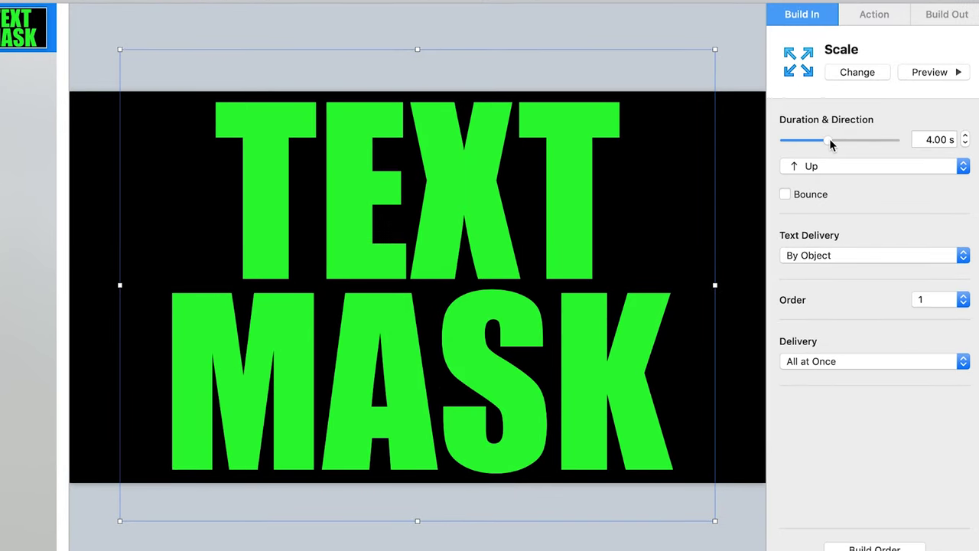
pyautogui.click(962, 73)
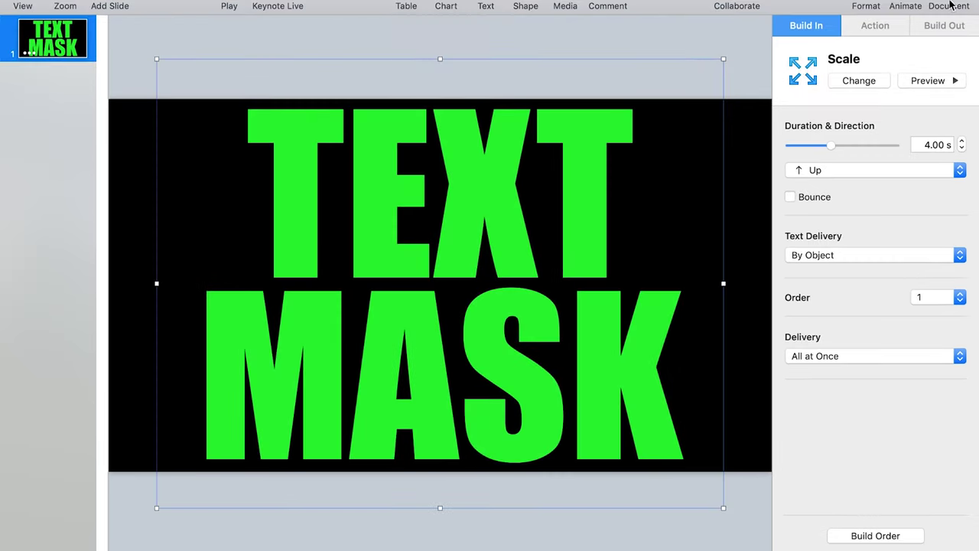
# Lengthen the title's Scale build-in duration to 7.00 seconds.
pyautogui.click(938, 27)
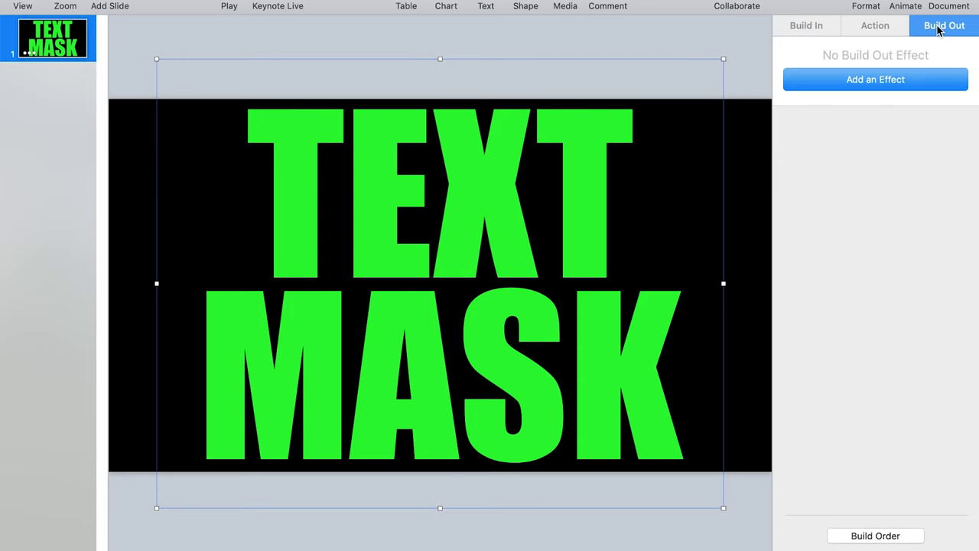
pyautogui.click(878, 30)
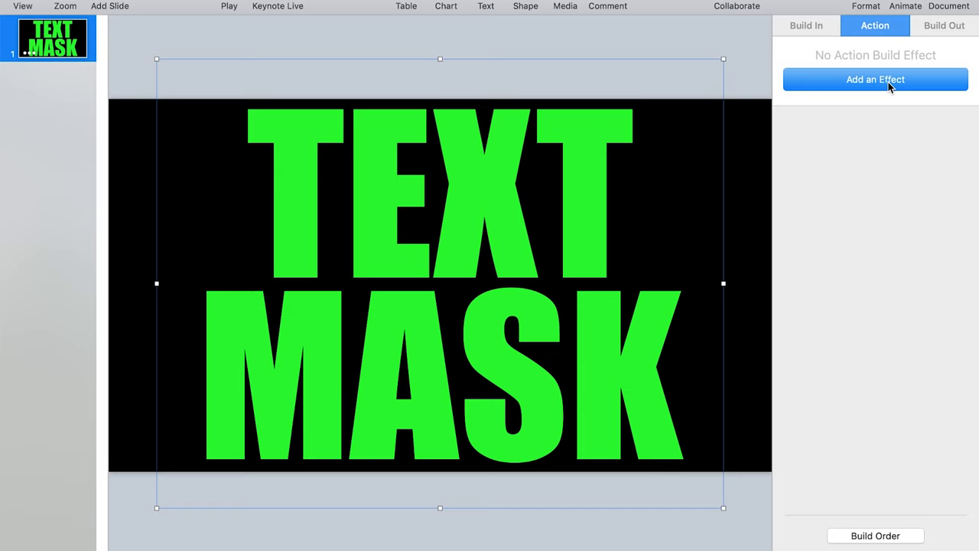
pyautogui.click(931, 26)
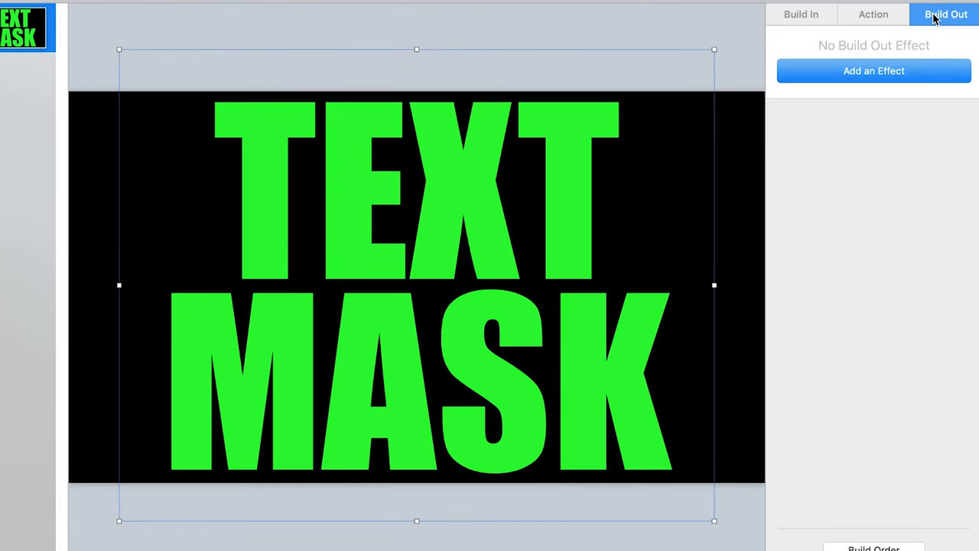
pyautogui.click(811, 19)
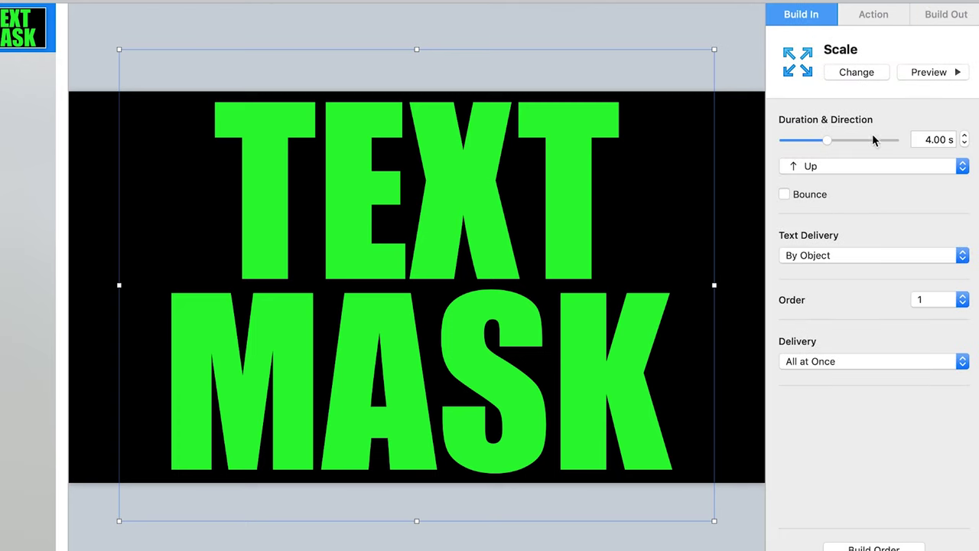
pyautogui.moveTo(829, 142); pyautogui.dragTo(843, 143)
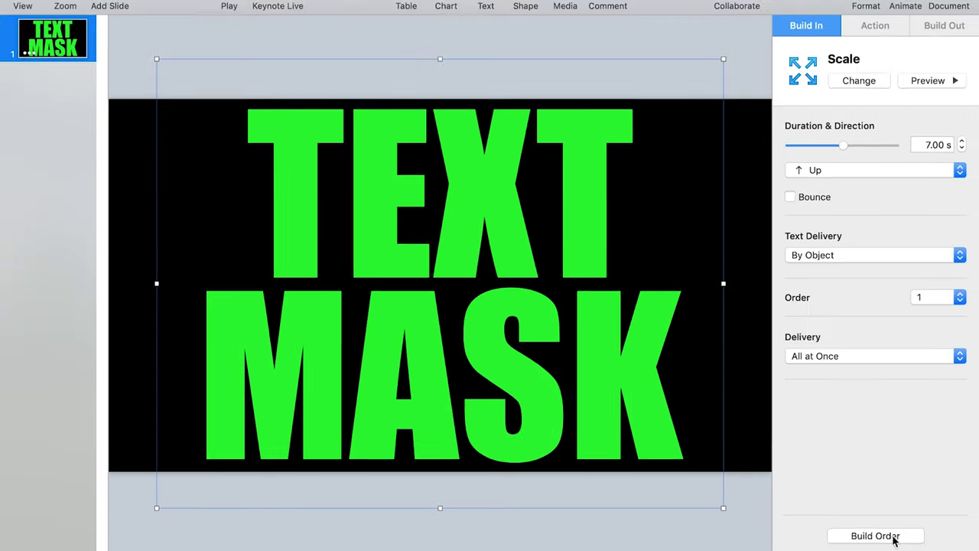
# In Build Order, set the title's build to start After Transition.
pyautogui.click(877, 548)
pyautogui.click(857, 439)
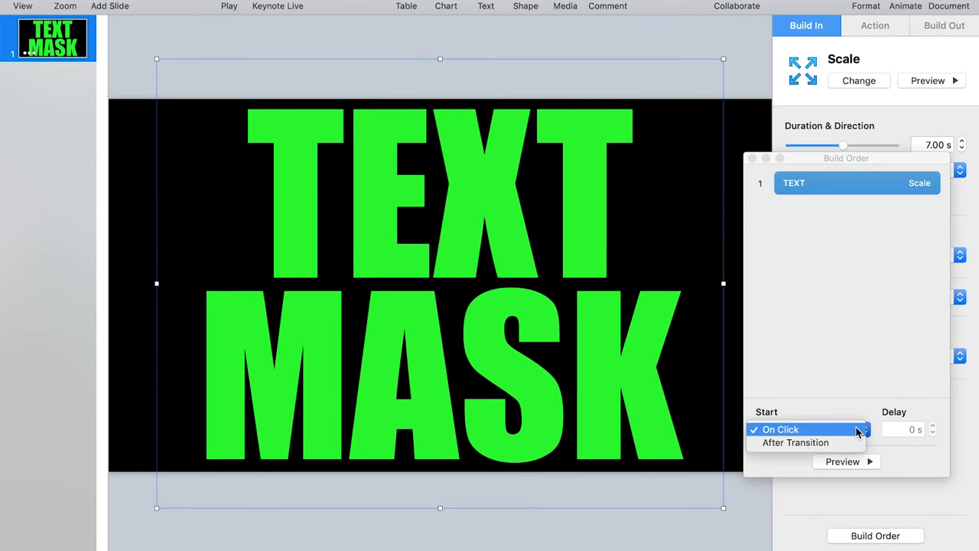
pyautogui.click(856, 442)
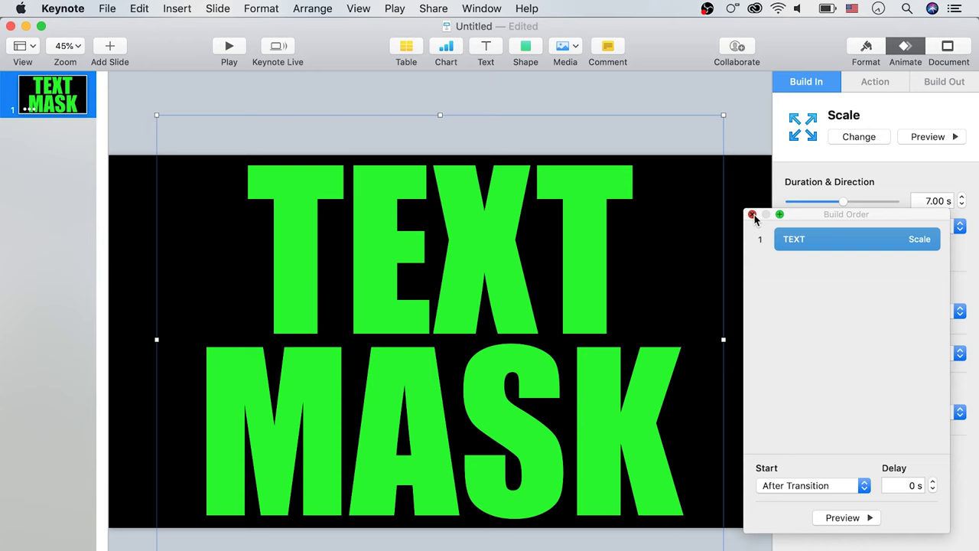
pyautogui.click(701, 80)
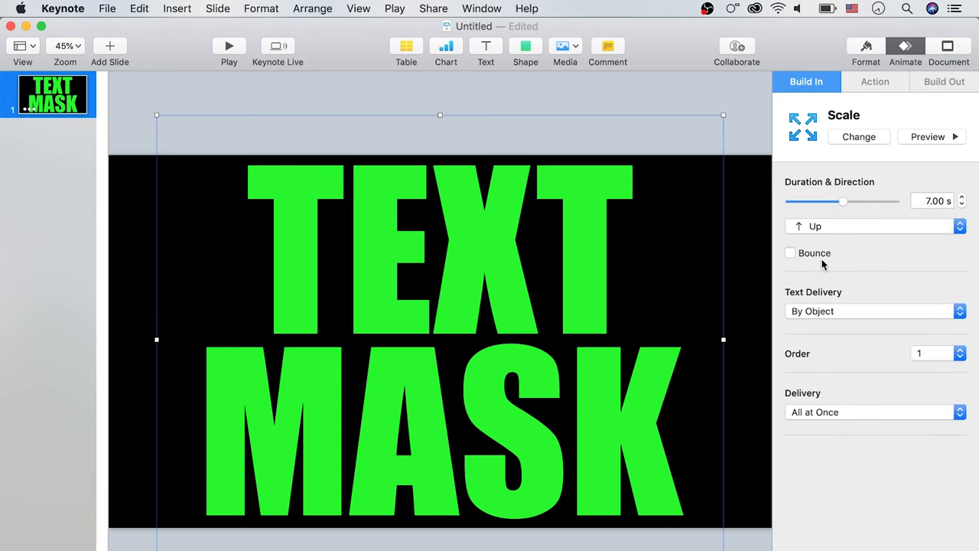
pyautogui.click(108, 9)
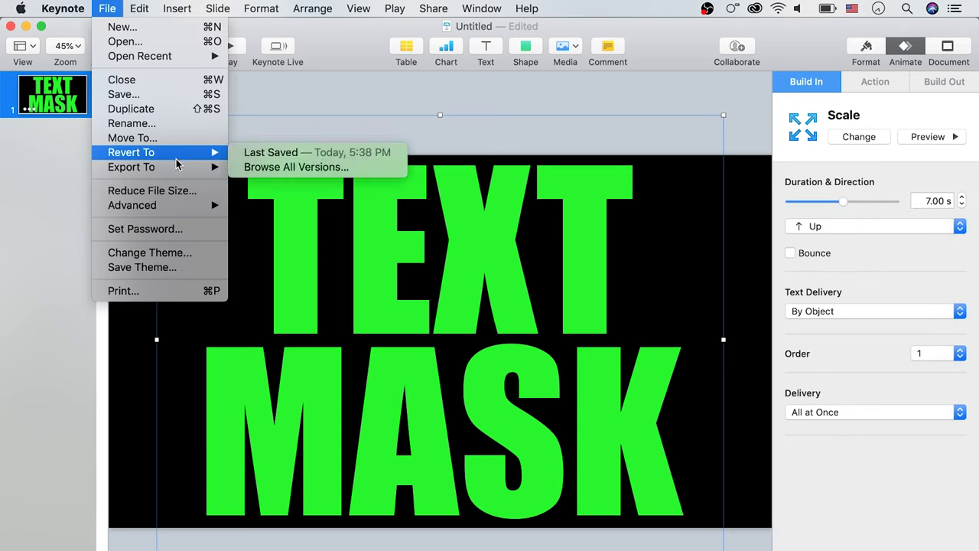
# Export the presentation as a 1080p movie named TEXT MASK to the Desktop.
pyautogui.moveTo(181, 172)
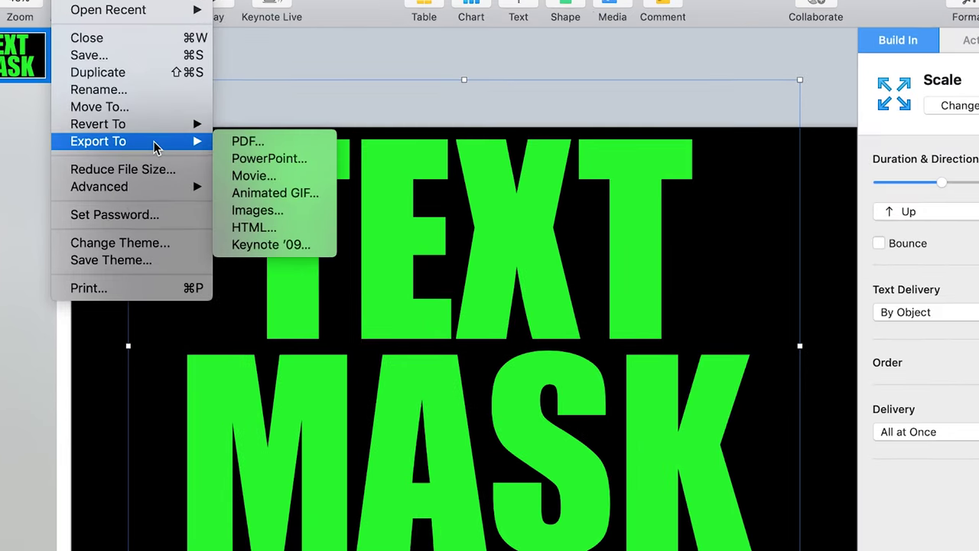
pyautogui.click(262, 196)
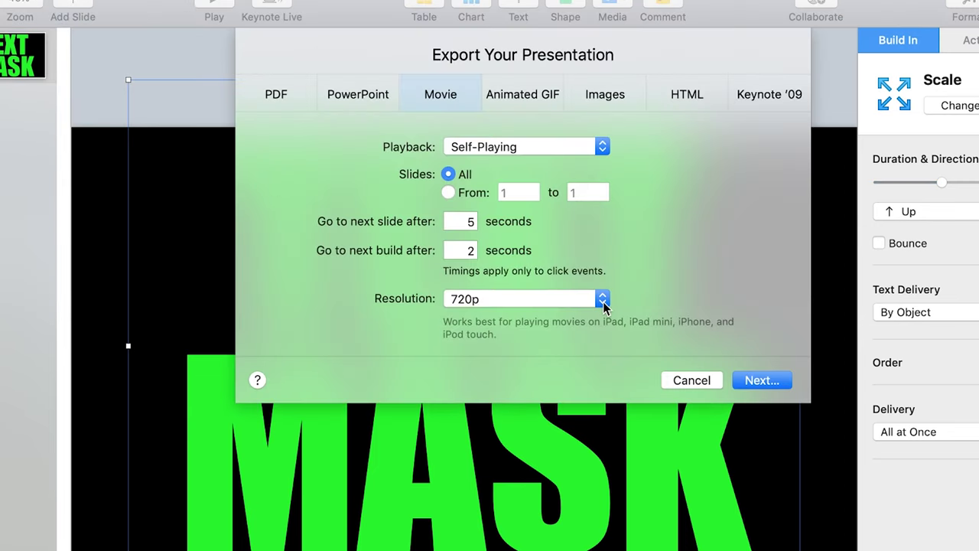
pyautogui.click(603, 299)
pyautogui.click(591, 317)
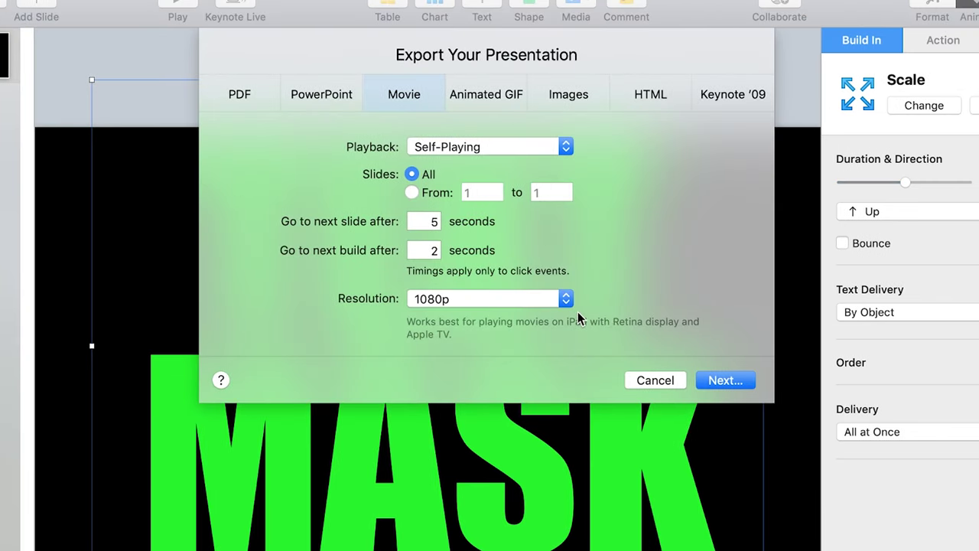
pyautogui.click(724, 380)
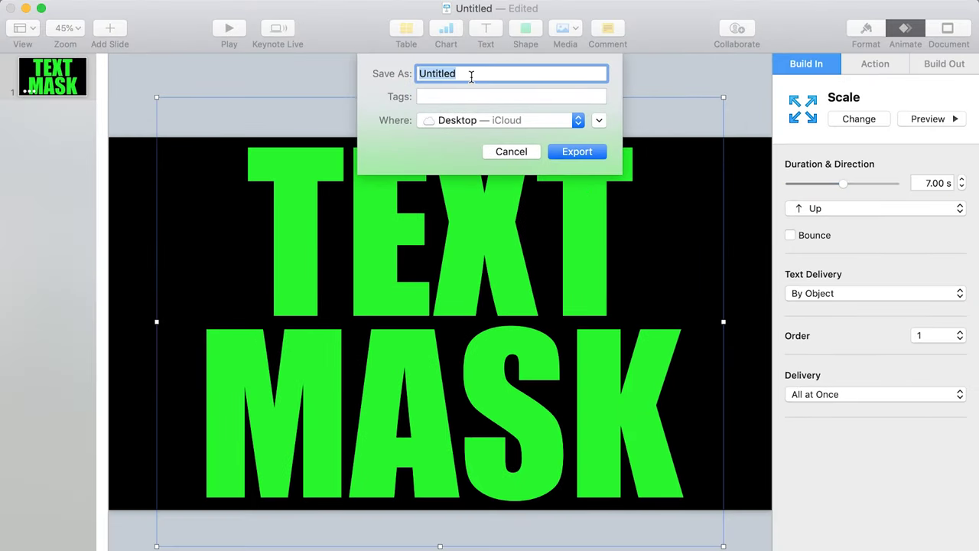
pyautogui.write('TES')
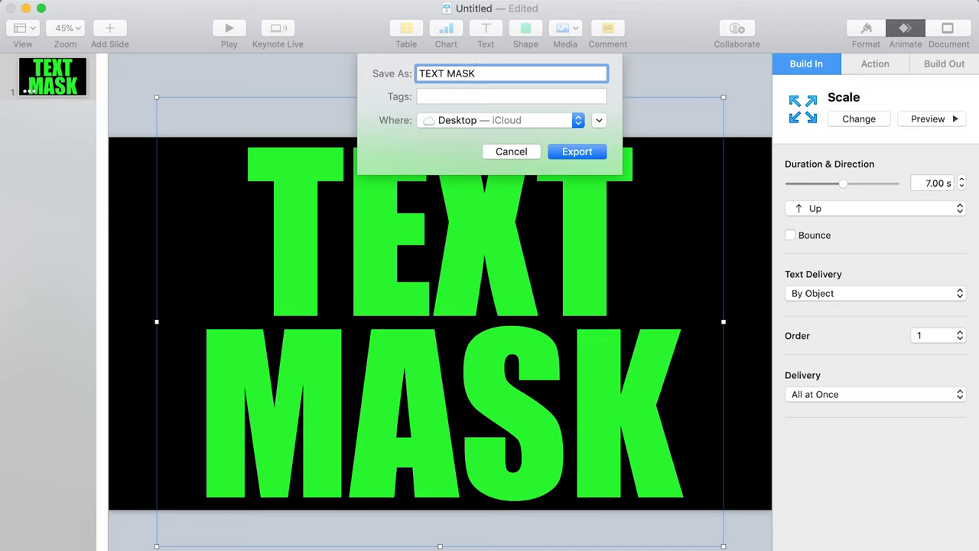
pyautogui.click(577, 152)
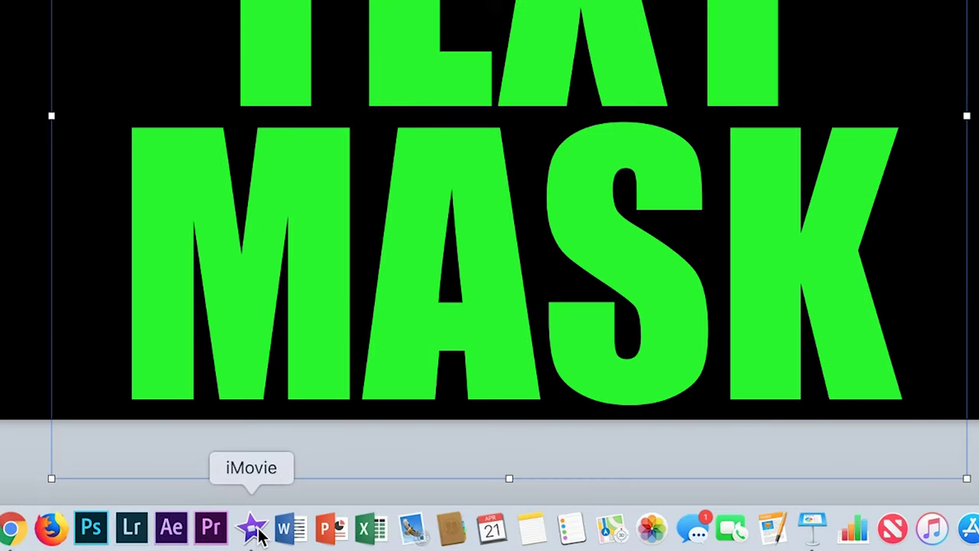
# In iMovie, import the TEXT MASK movie from the Desktop.
pyautogui.click(260, 539)
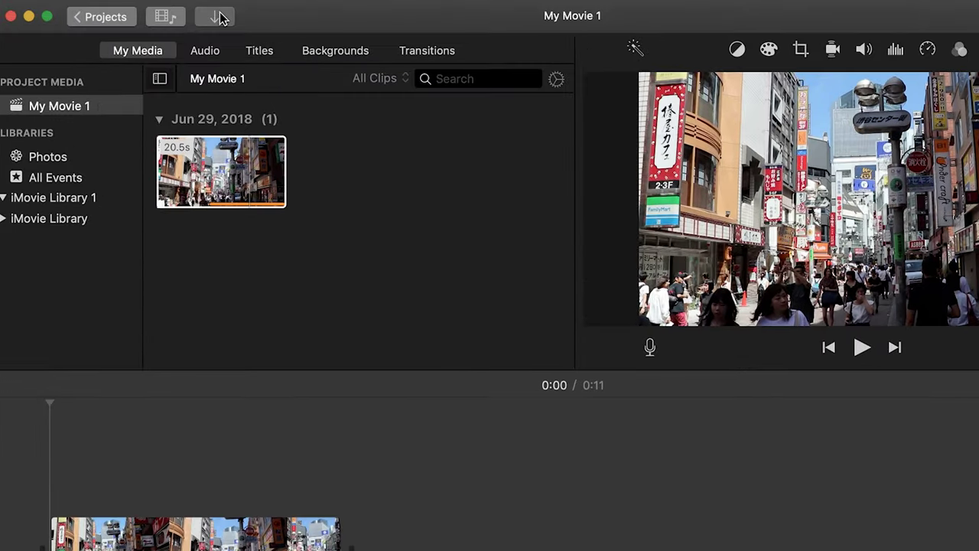
pyautogui.click(220, 18)
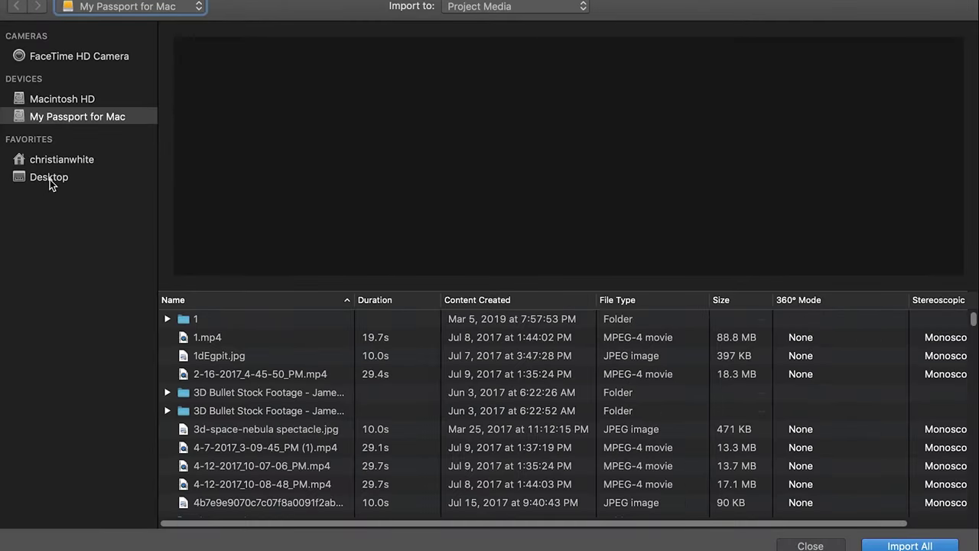
pyautogui.click(51, 180)
pyautogui.click(277, 337)
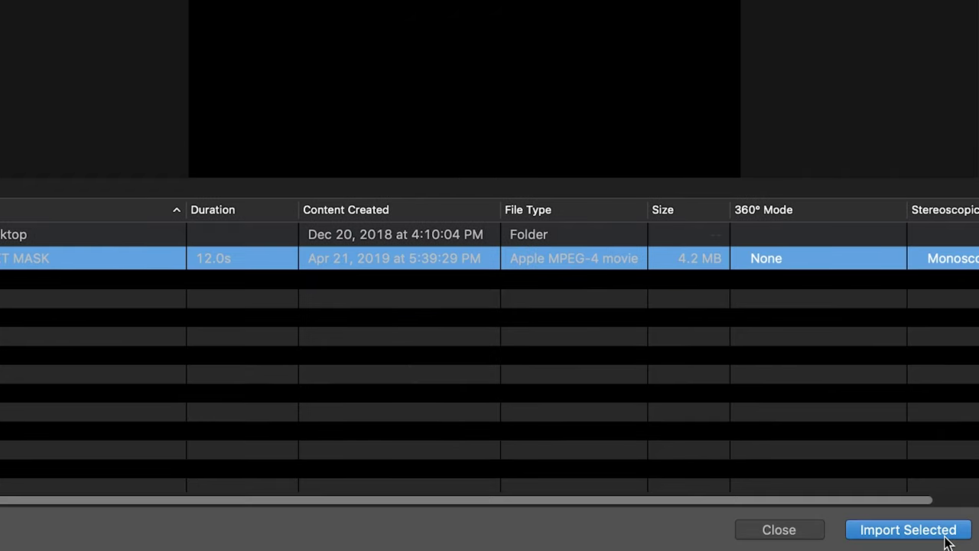
pyautogui.click(951, 529)
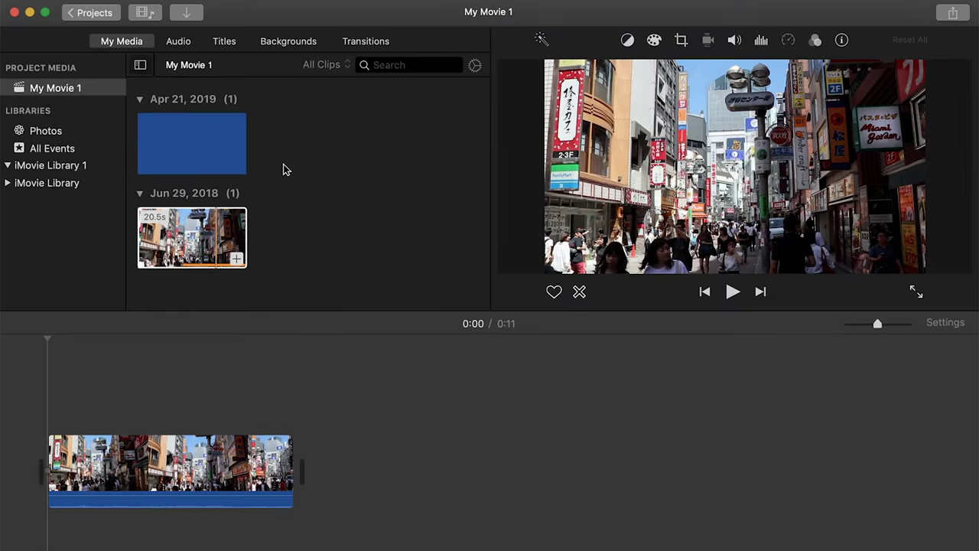
# Place the TEXT MASK clip above the street clip and trim it to end together.
pyautogui.moveTo(234, 147); pyautogui.dragTo(68, 402)
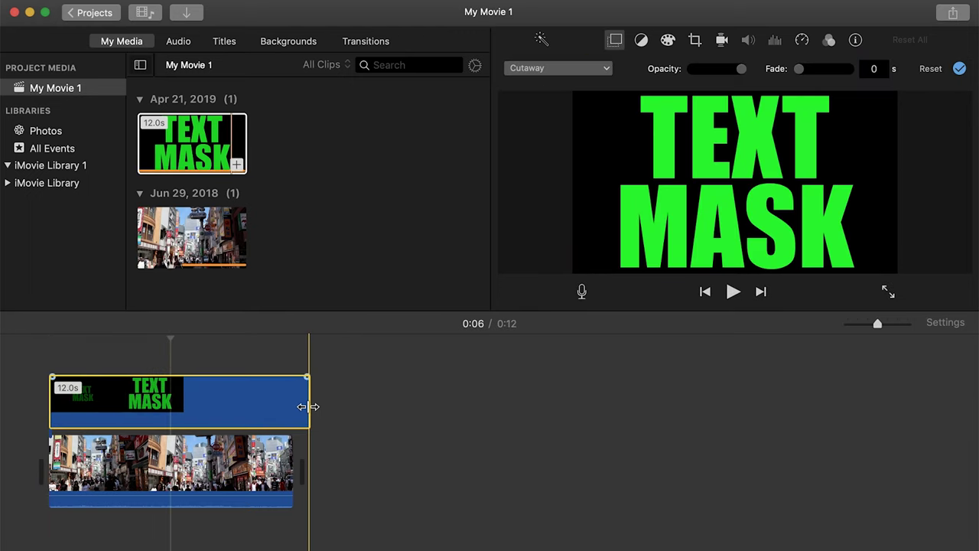
pyautogui.moveTo(309, 406); pyautogui.dragTo(283, 406)
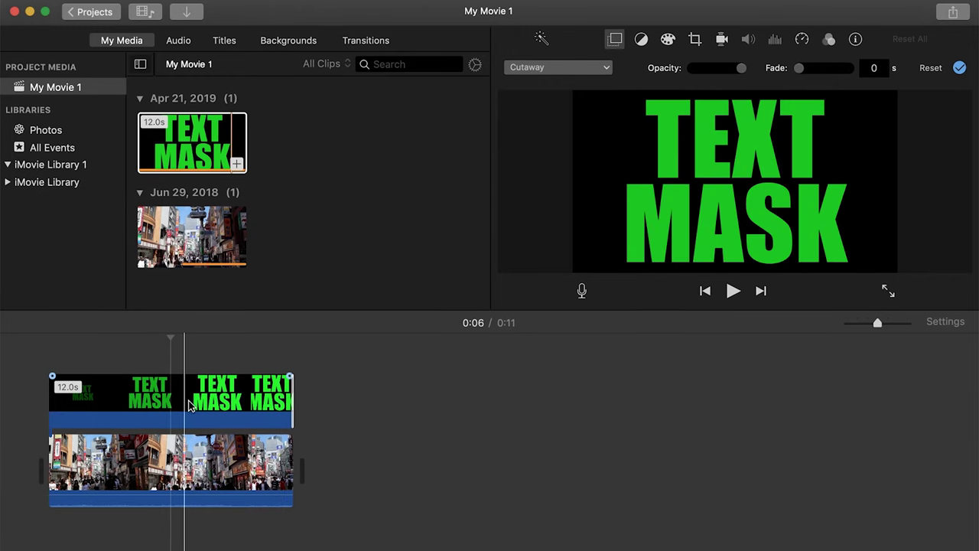
pyautogui.click(255, 409)
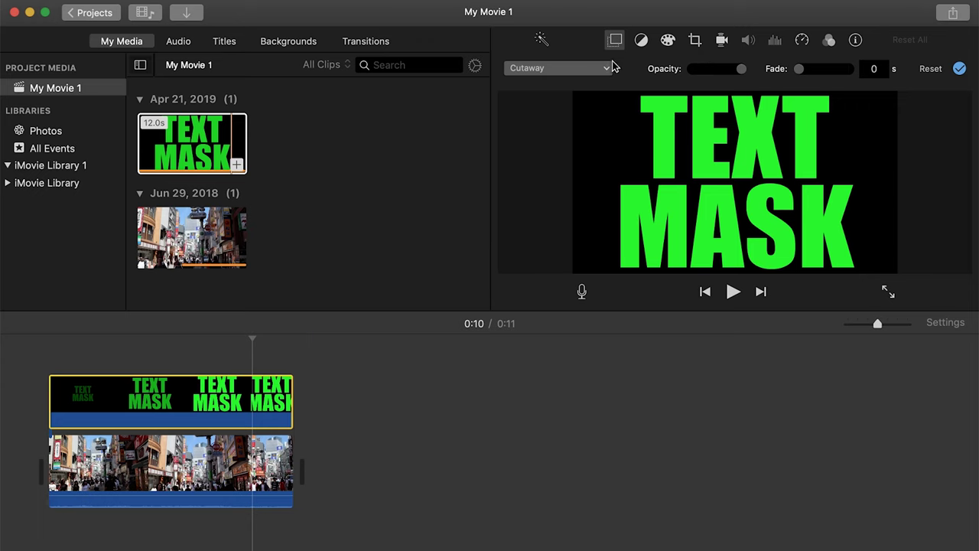
# Set the TEXT MASK overlay to Green/Blue Screen, pick the Clean-up eraser, and play the keyed result.
pyautogui.click(607, 68)
pyautogui.click(595, 100)
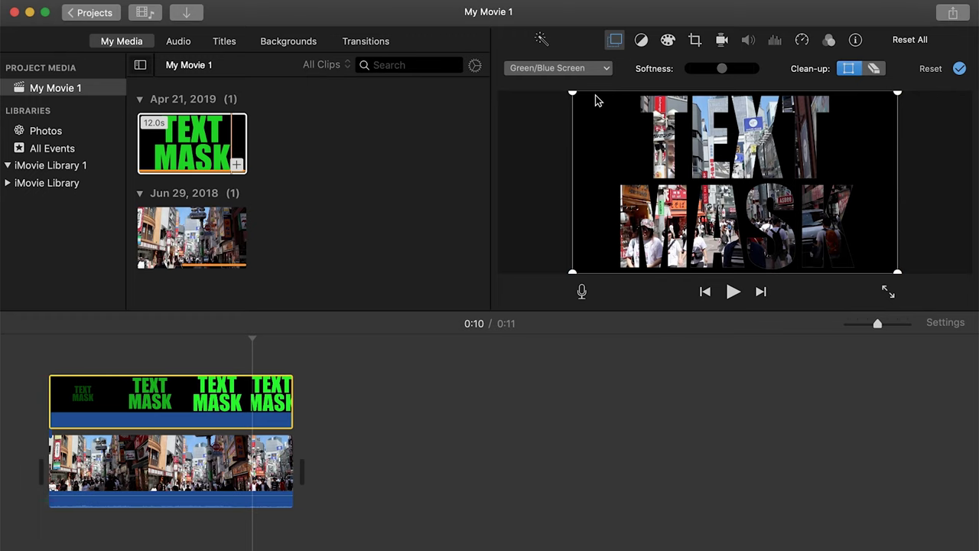
pyautogui.click(880, 68)
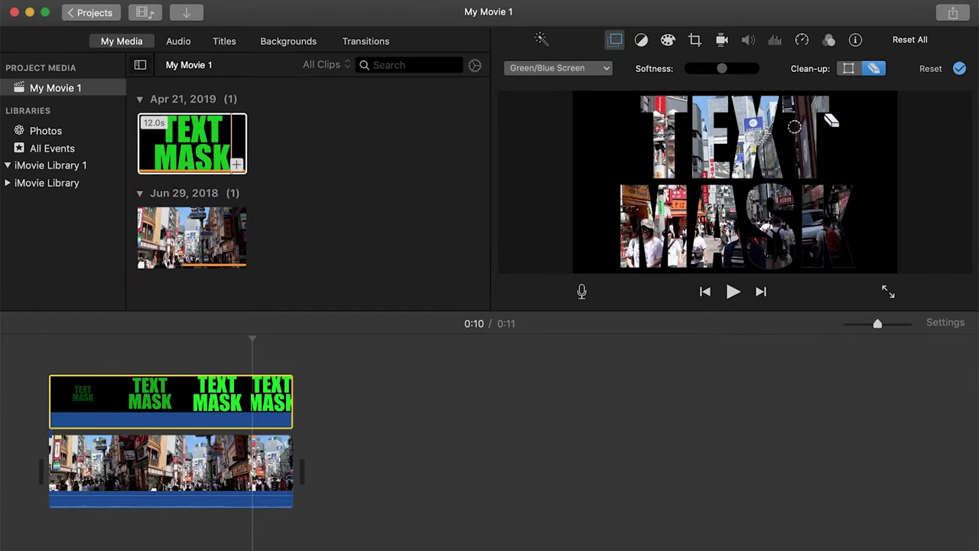
pyautogui.click(724, 364)
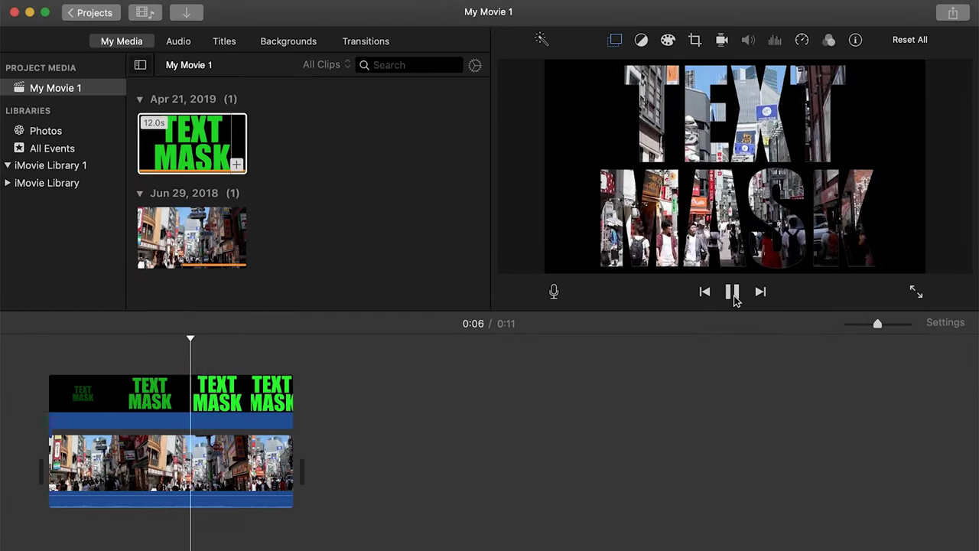